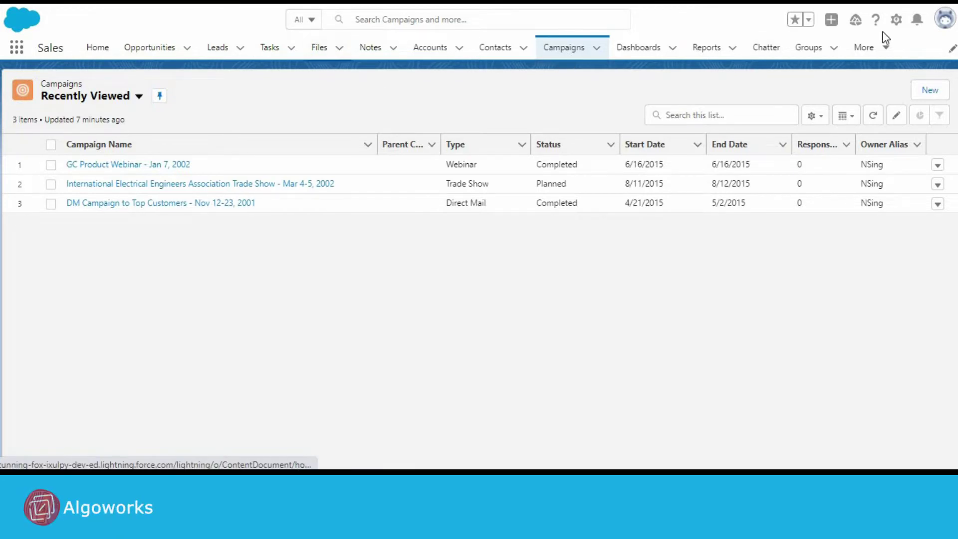
Start a new campaign named Worldwide Travels and mark it active.
click(933, 91)
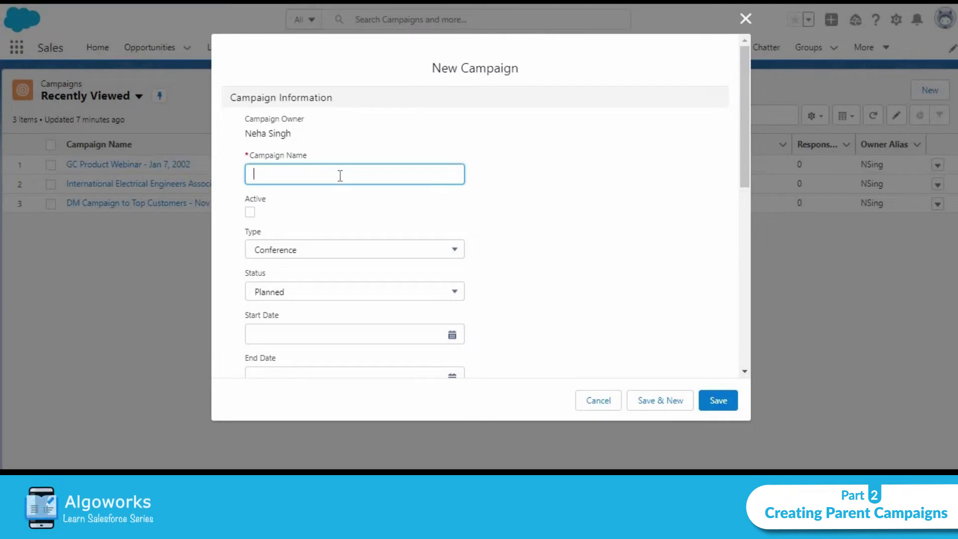
text(W)
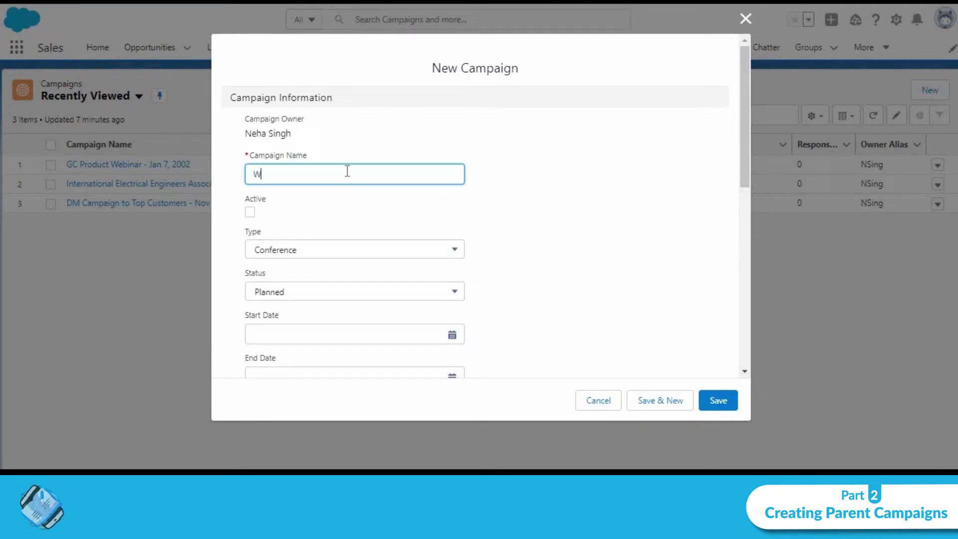
text(orldwide)
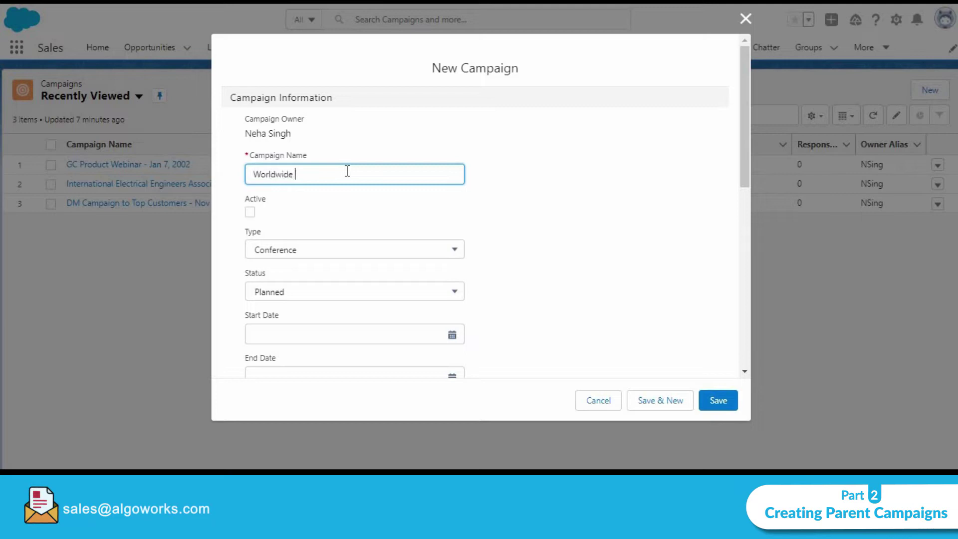
text(ls)
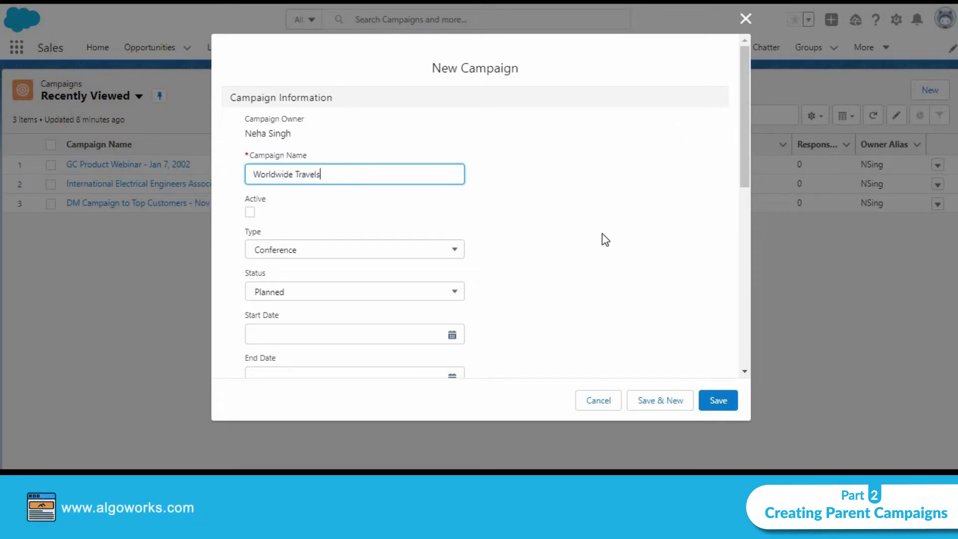
scroll(605, 240, down, 2)
click(249, 141)
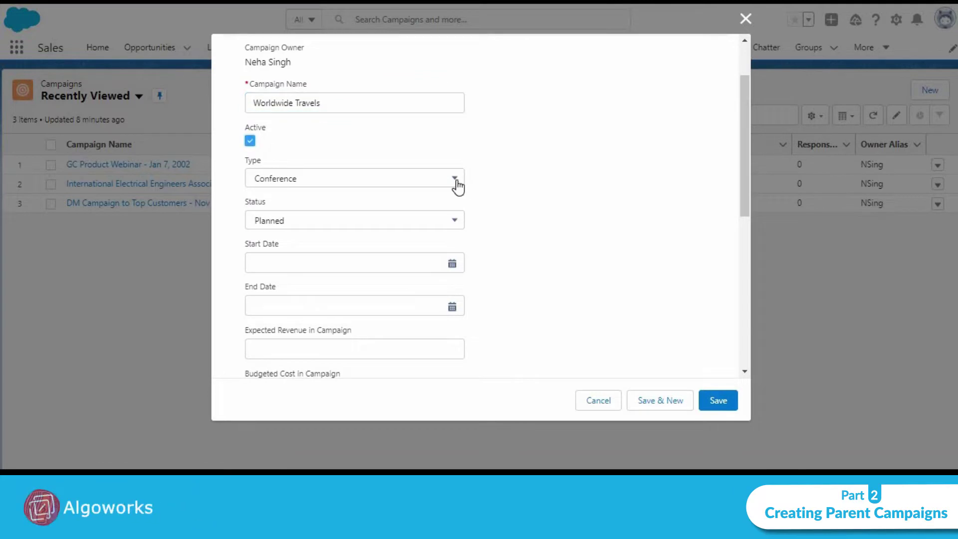
Set the campaign type to Email and keep the status as Planned.
click(455, 179)
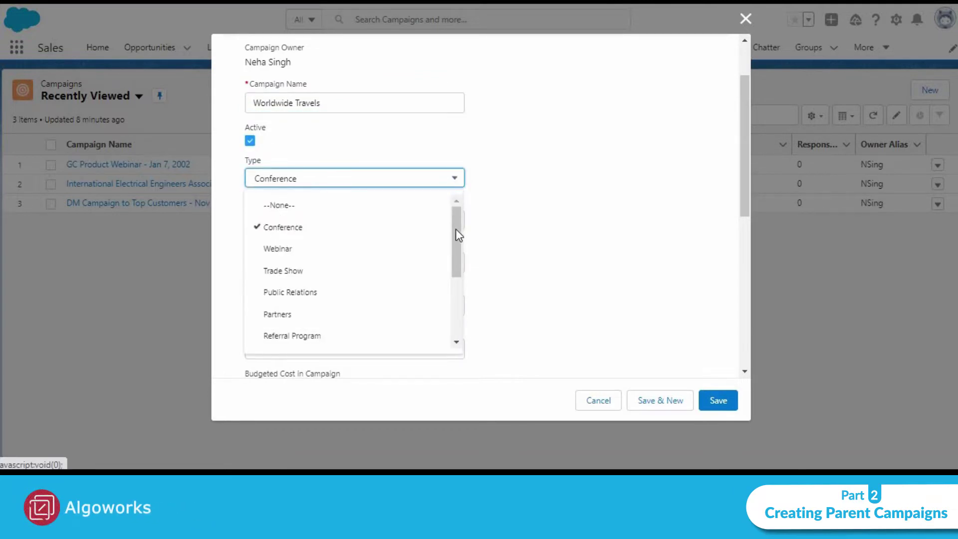
scroll(331, 300, down, 3)
click(331, 316)
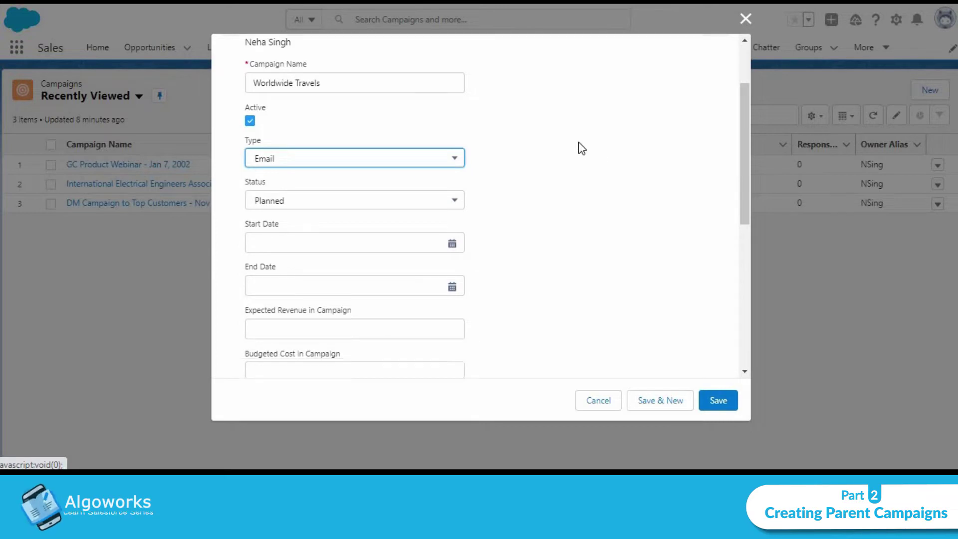
scroll(499, 150, down, 2)
click(452, 149)
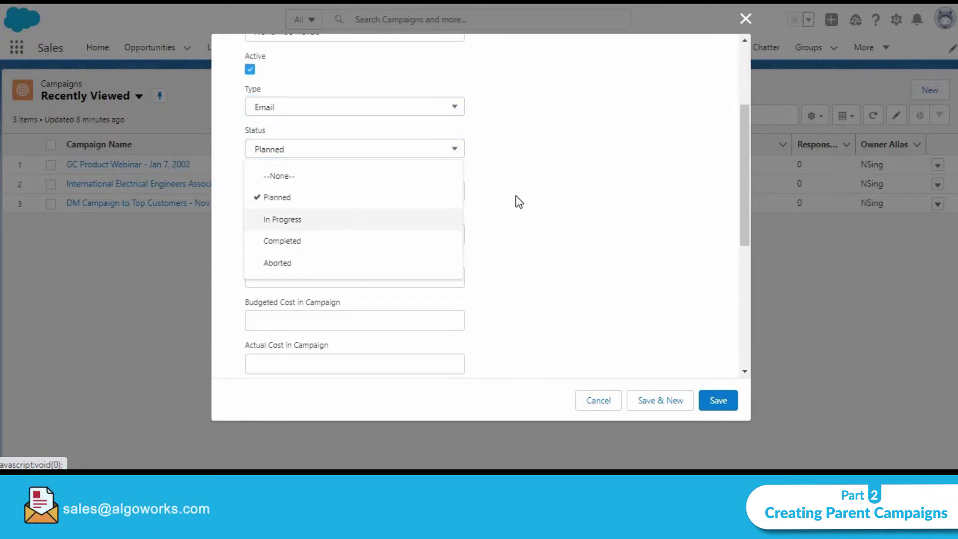
click(601, 203)
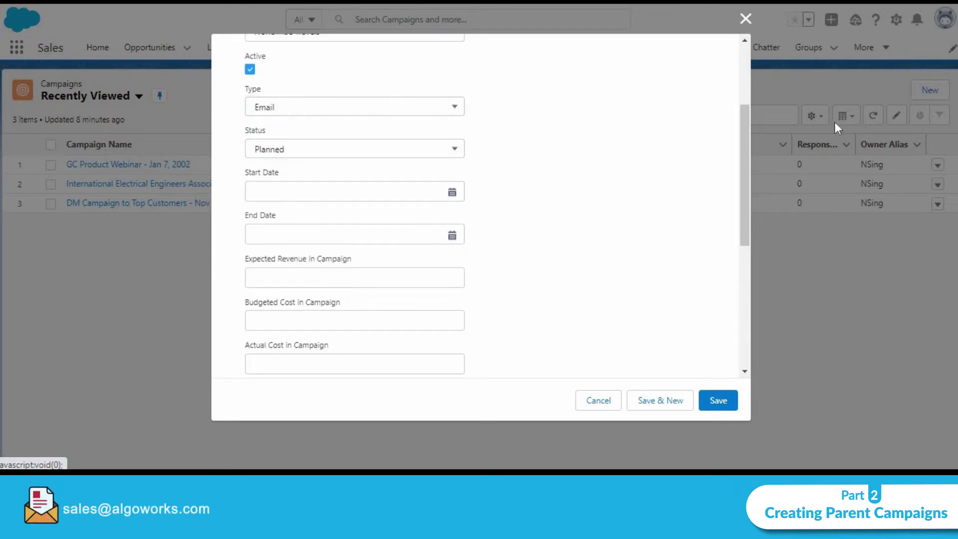
Set the start date to 2/22/2022 and the end date to 2/28/2022.
click(451, 193)
click(316, 281)
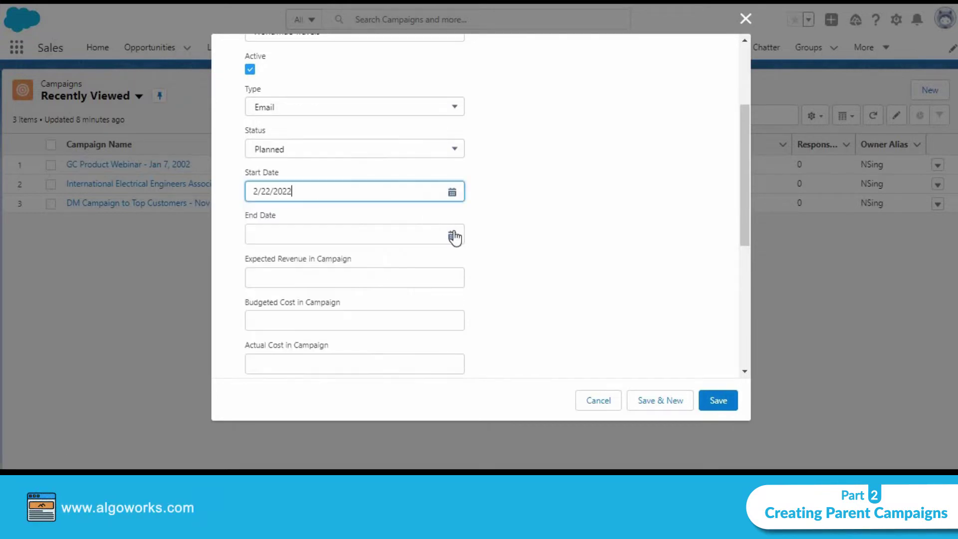
click(330, 235)
click(284, 308)
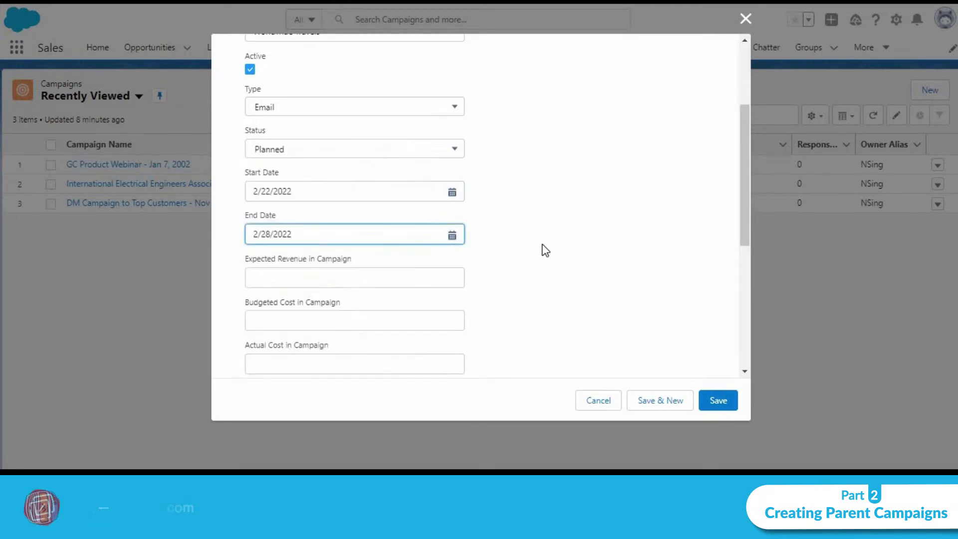
scroll(724, 218, down, 2)
click(724, 212)
scroll(588, 244, down, 2)
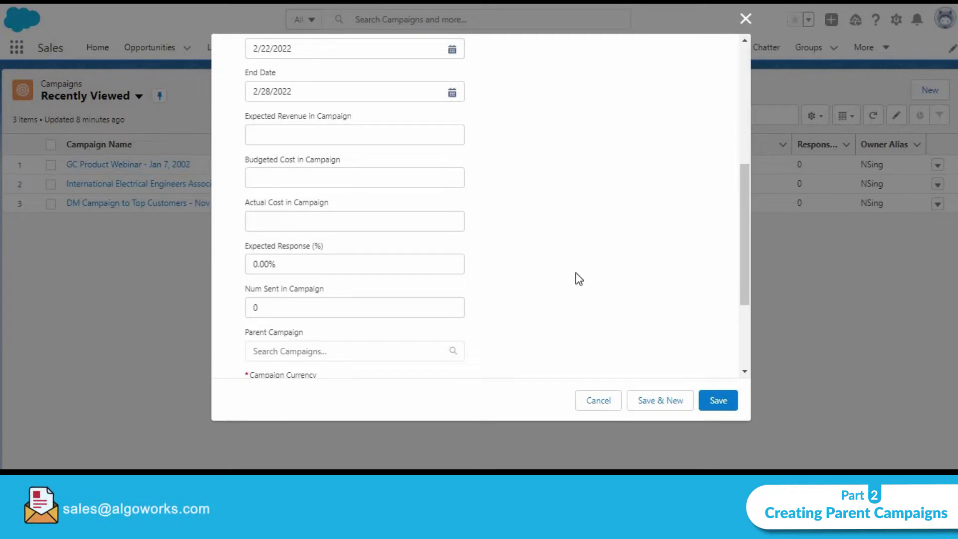
scroll(576, 277, down, 1)
scroll(575, 276, down, 3)
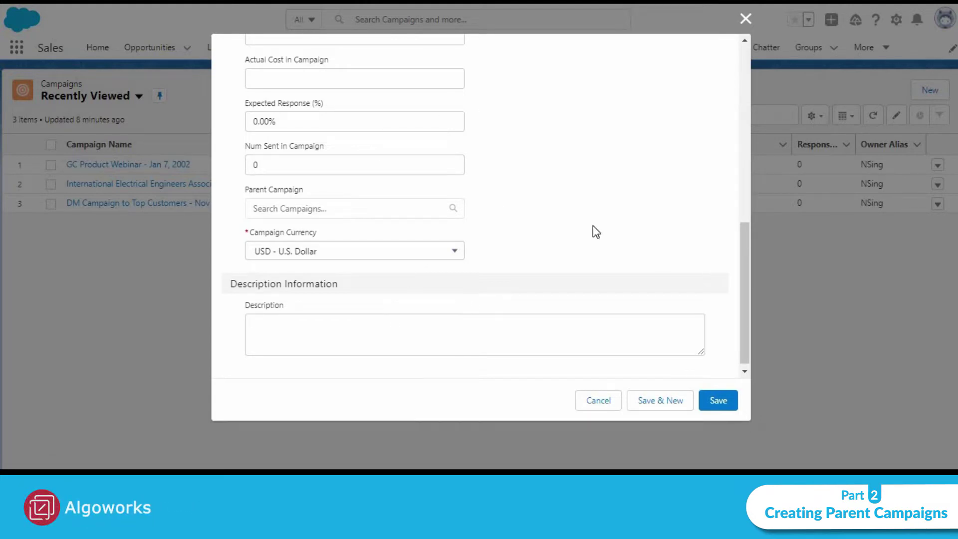
scroll(593, 226, up, 3)
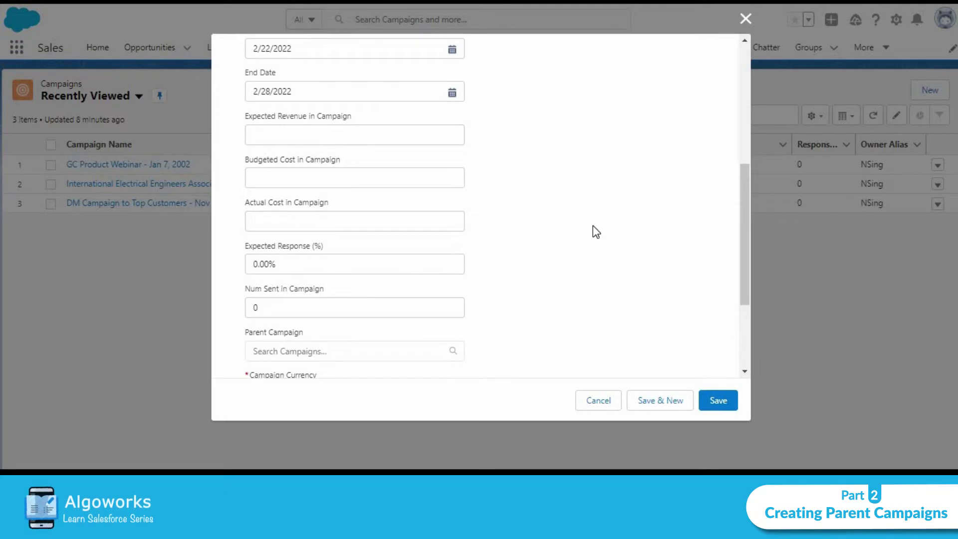
scroll(590, 221, down, 1)
scroll(539, 214, down, 1)
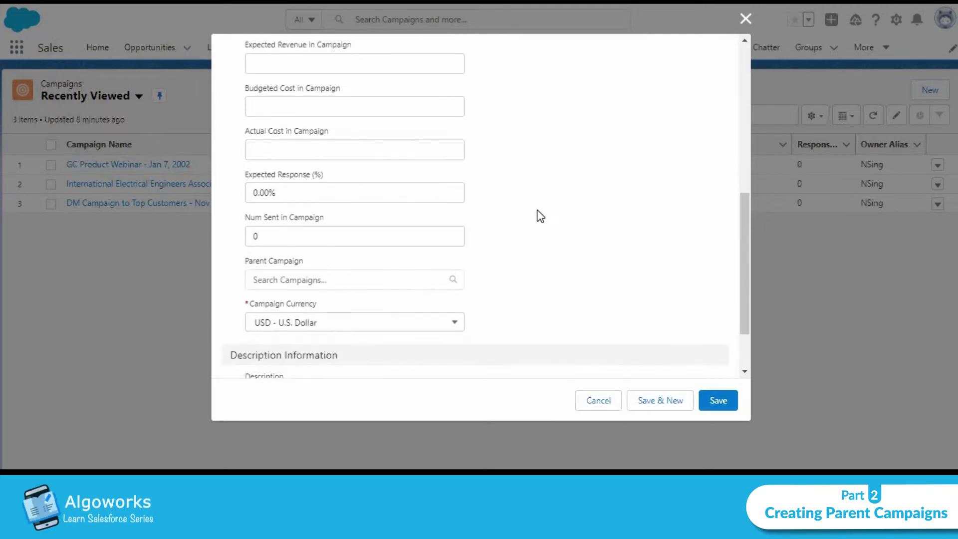
scroll(496, 188, up, 1)
scroll(701, 372, up, 6)
scroll(700, 372, up, 1)
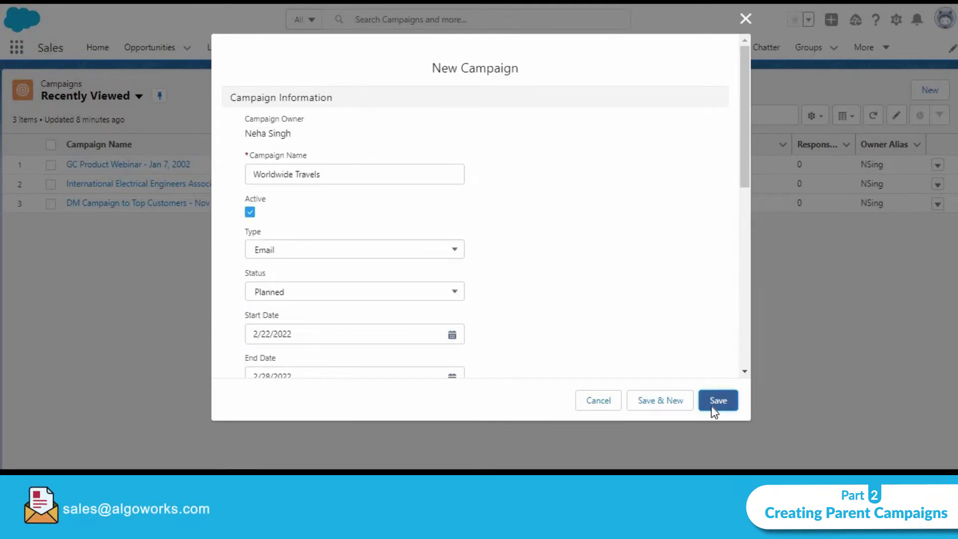
Save Worldwide Travels and start a new active campaign named Tours and Travels.
click(711, 406)
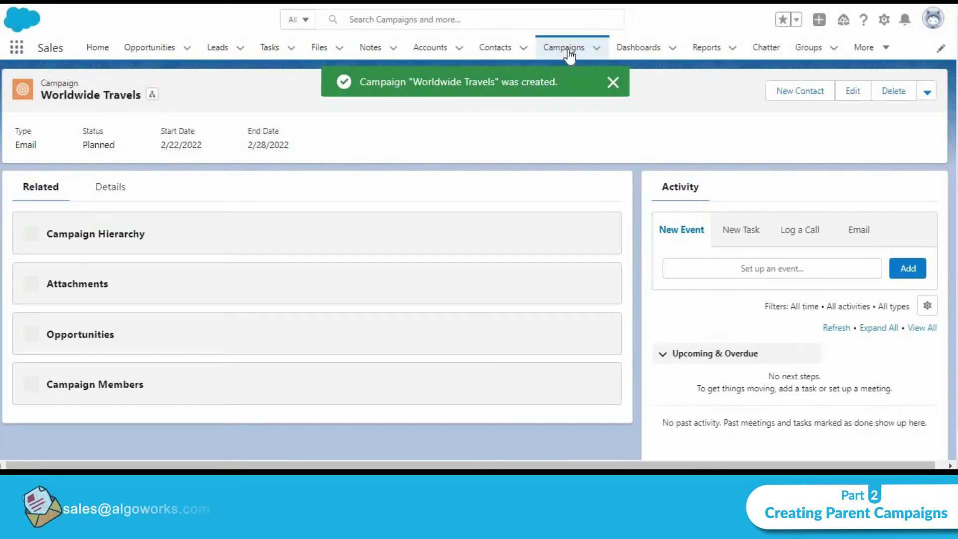
click(569, 52)
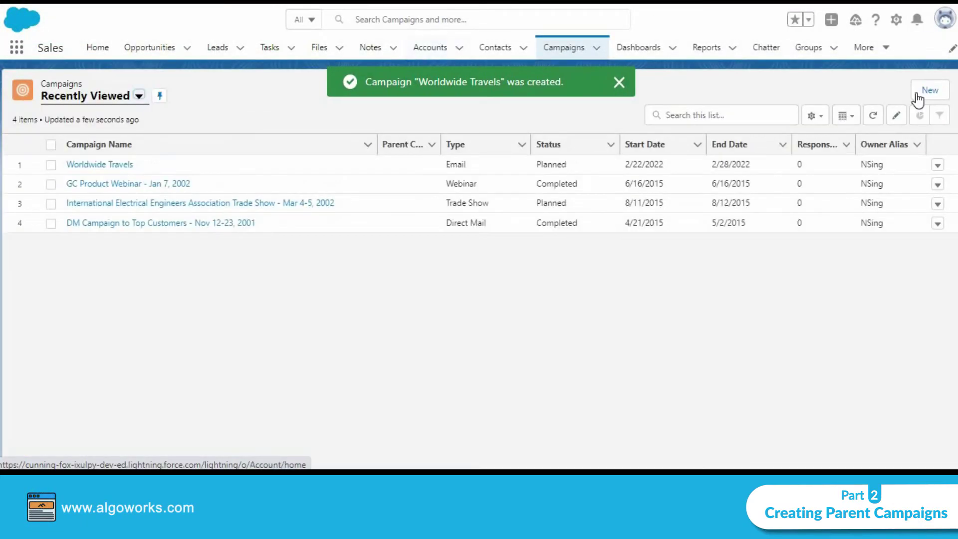
click(924, 92)
text(Tours)
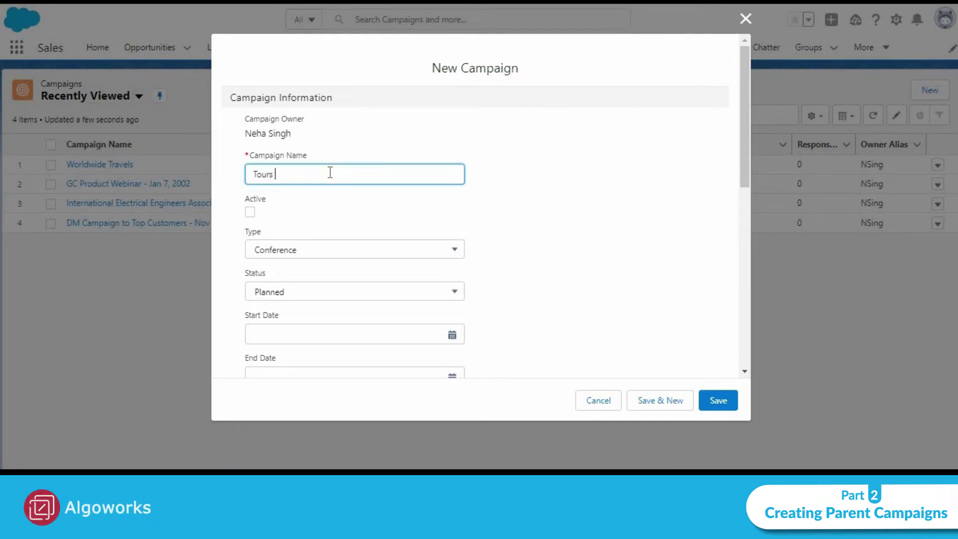
text(and Travels)
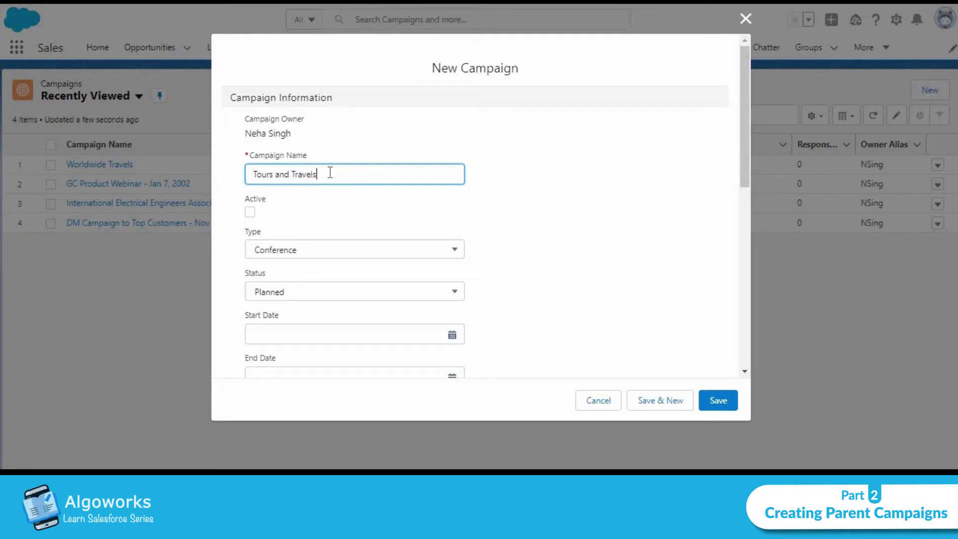
click(250, 215)
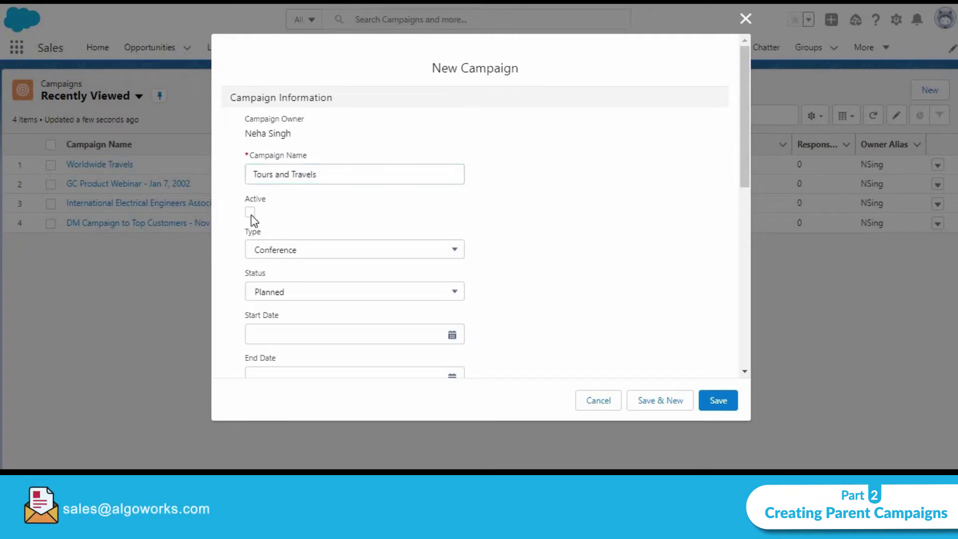
click(250, 213)
Give Tours and Travels the Partners type and save it.
scroll(411, 196, down, 2)
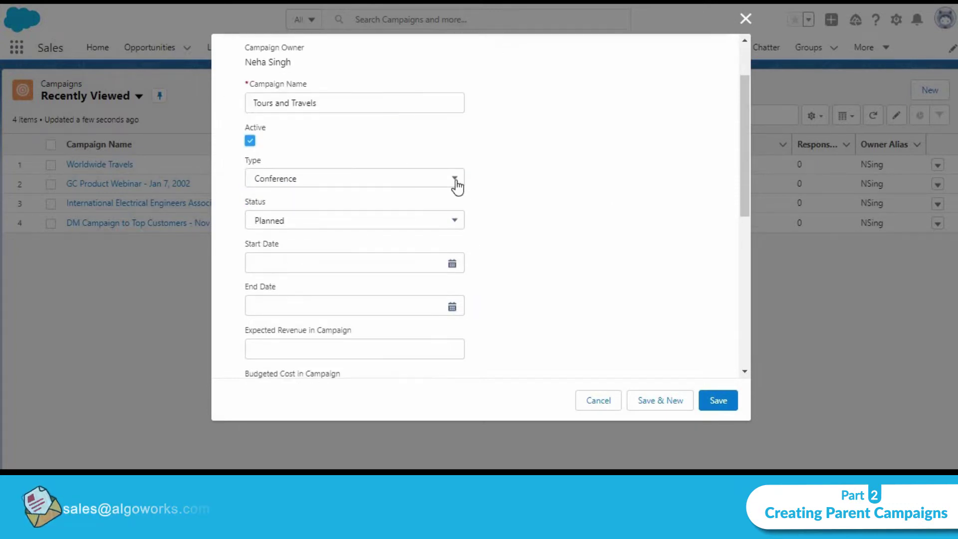
click(456, 183)
click(343, 316)
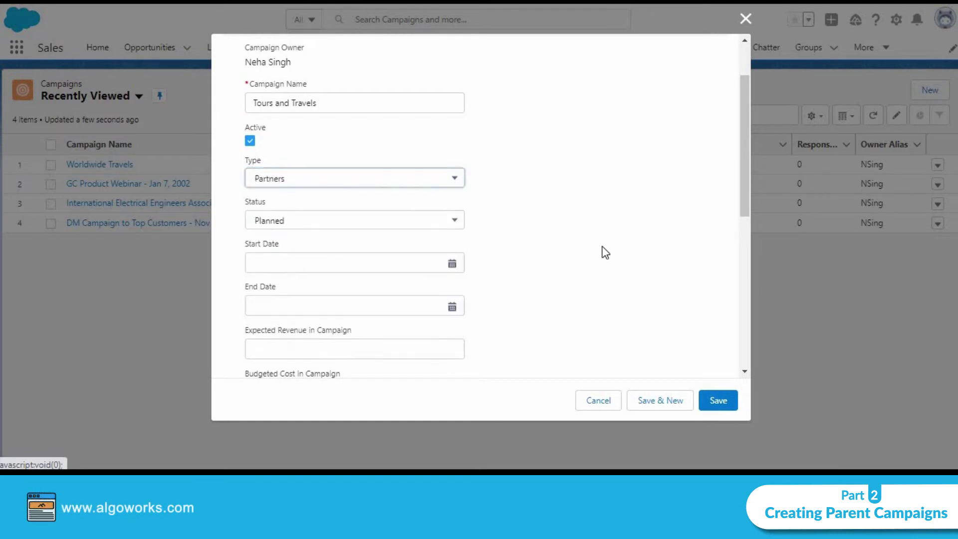
scroll(310, 184, down, 2)
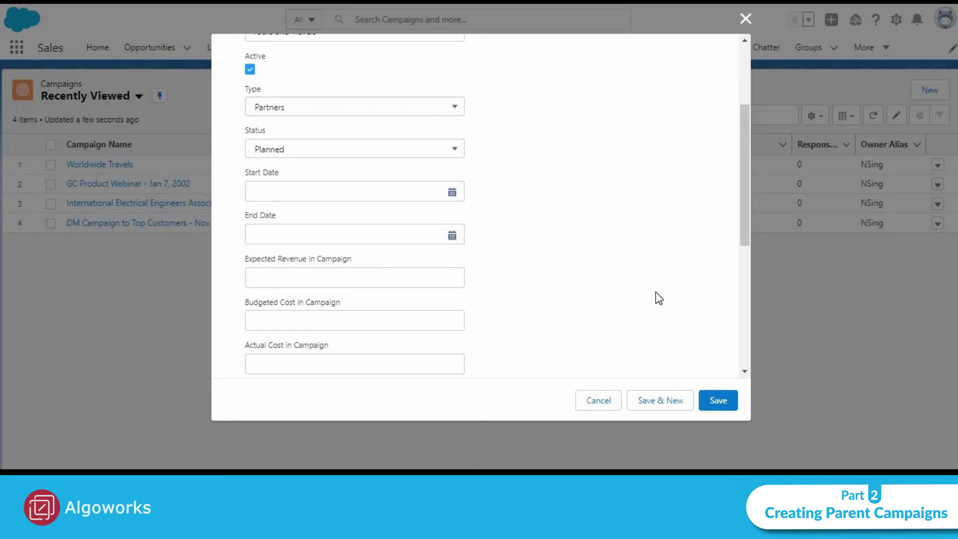
scroll(659, 298, down, 4)
scroll(648, 325, down, 4)
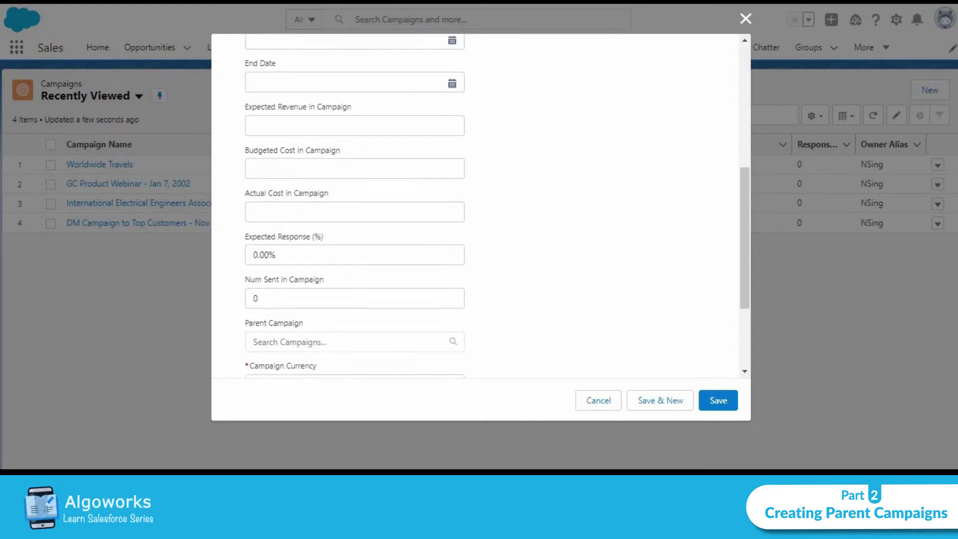
click(722, 407)
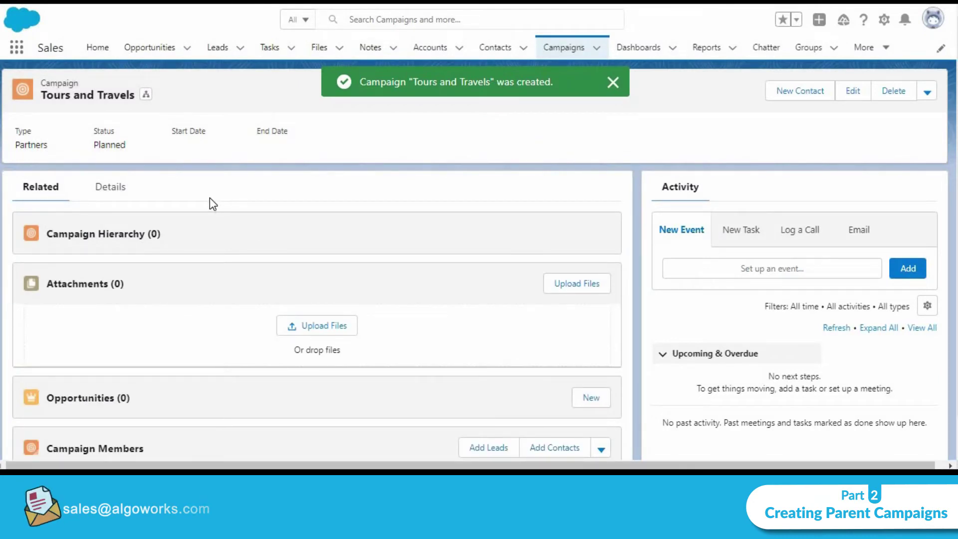
Set Tours and Travels' Parent Campaign field to Worldwide Travels and save.
click(116, 187)
scroll(221, 276, down, 3)
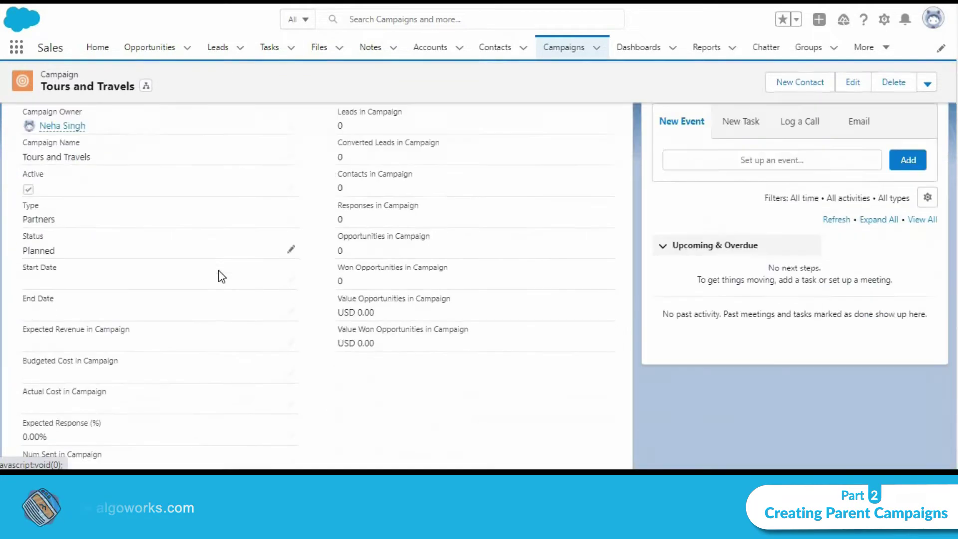
scroll(218, 272, down, 1)
scroll(92, 324, down, 2)
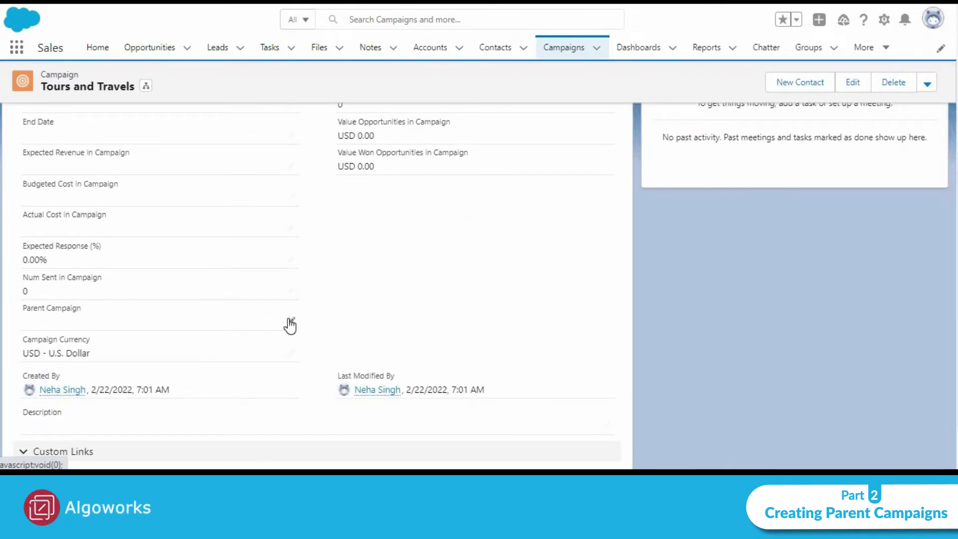
click(292, 323)
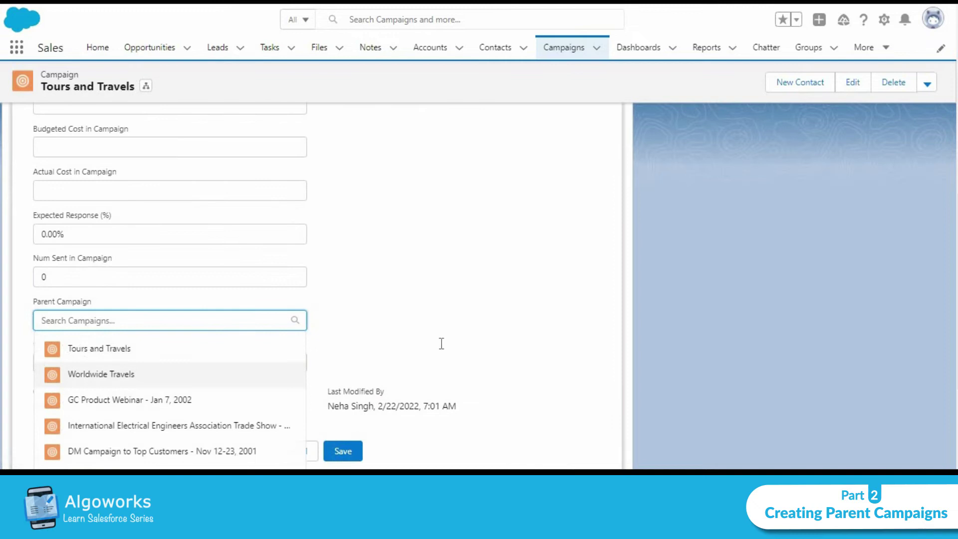
scroll(116, 322, down, 1)
scroll(115, 319, down, 1)
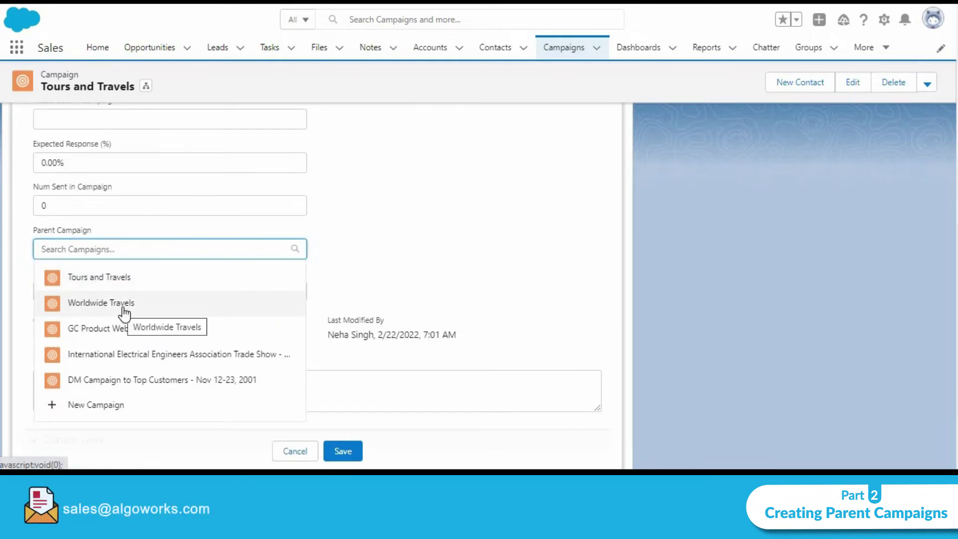
click(80, 310)
click(343, 452)
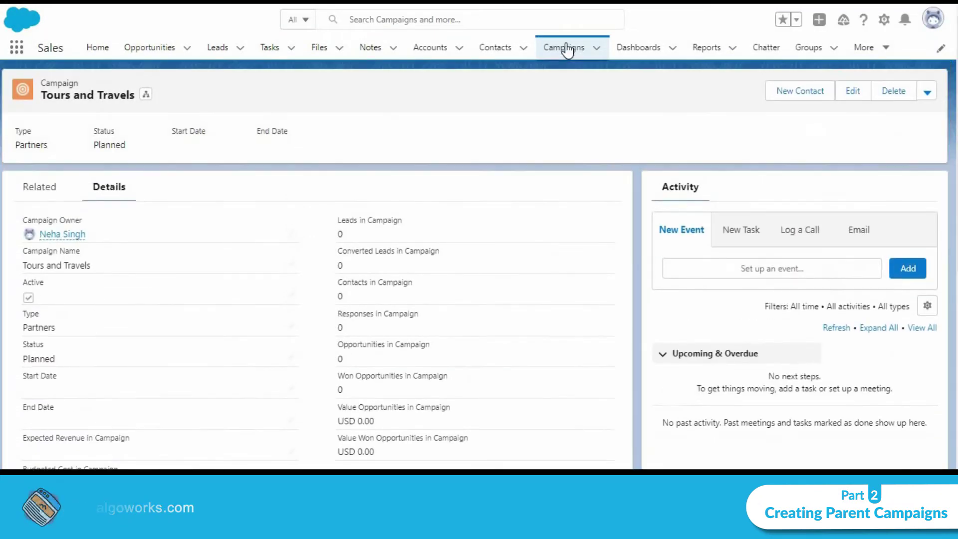
Create and save a North Region campaign with Tours and Travels as parent.
click(564, 48)
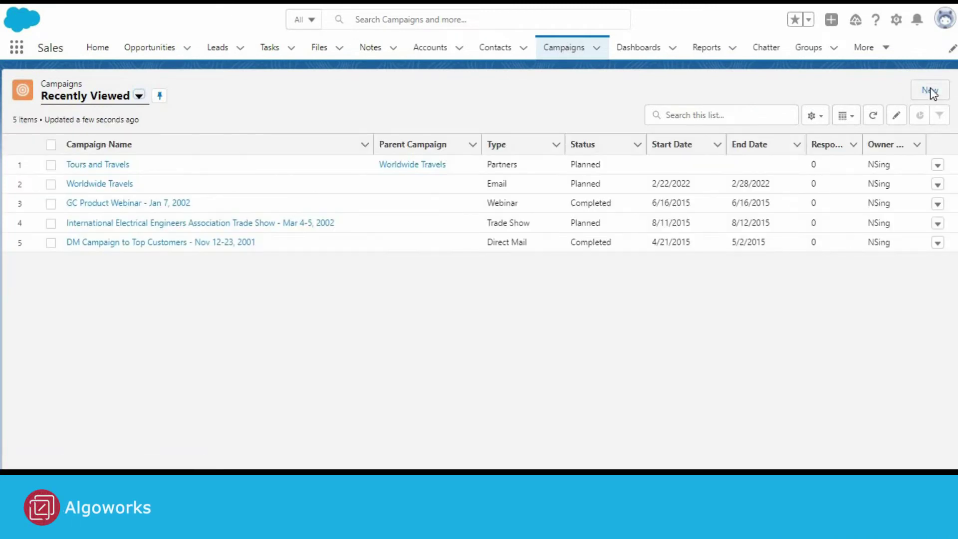
click(930, 91)
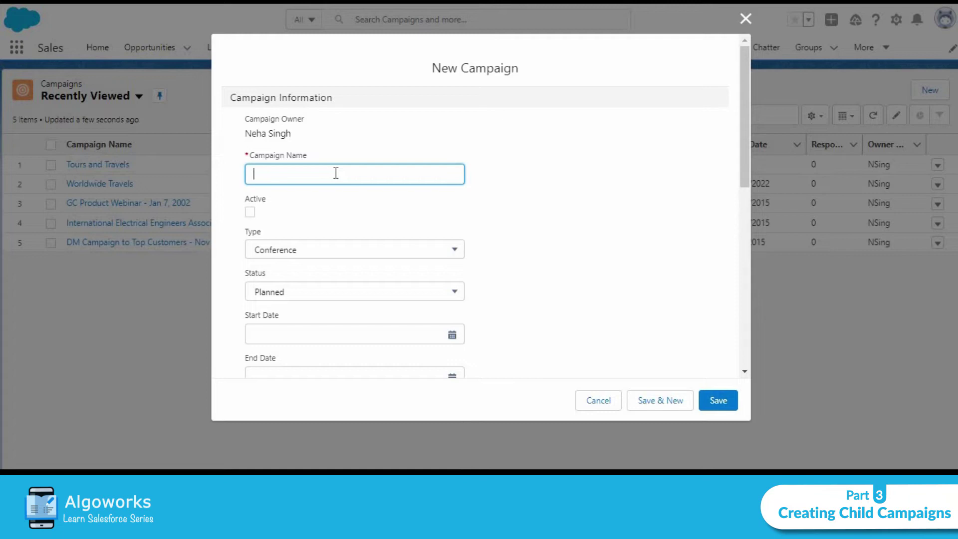
text(North)
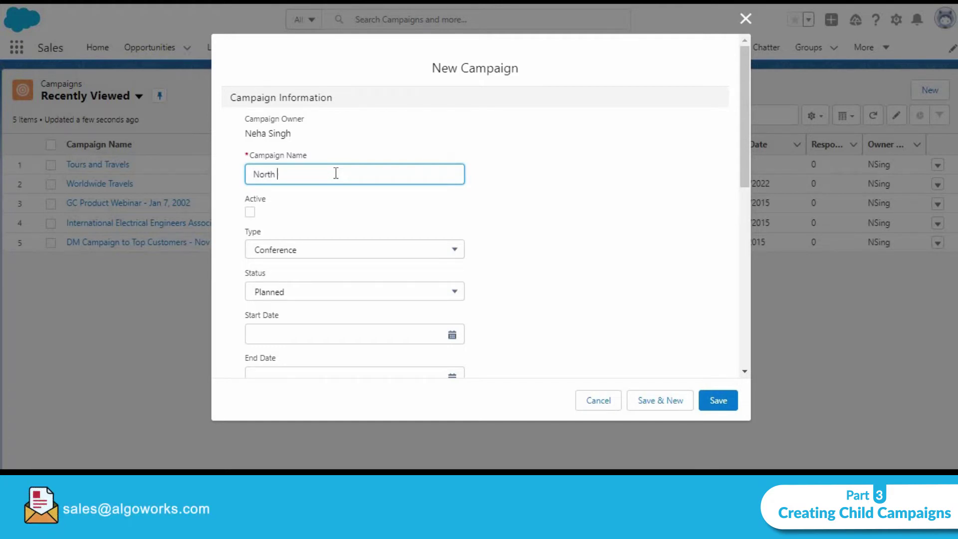
text(n)
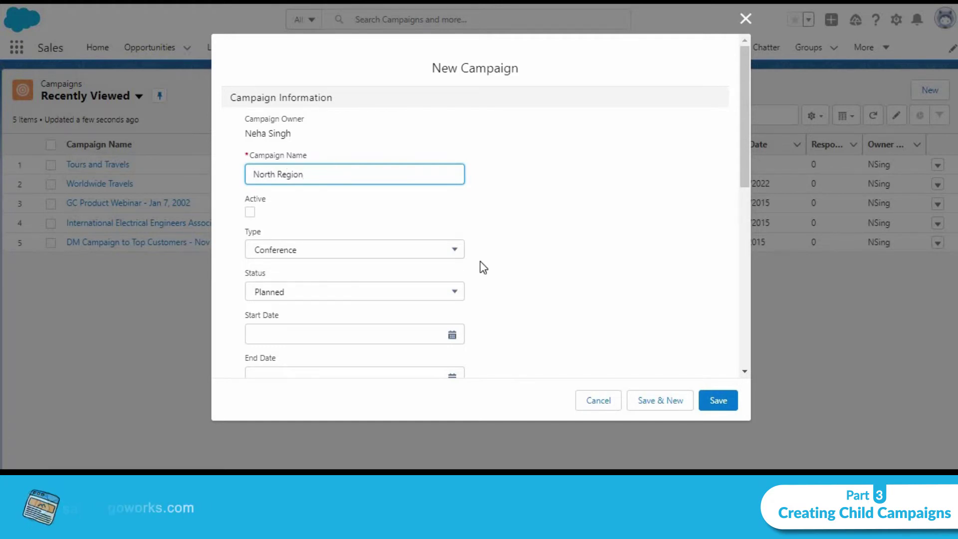
scroll(480, 261, down, 3)
scroll(464, 284, down, 3)
scroll(446, 308, down, 3)
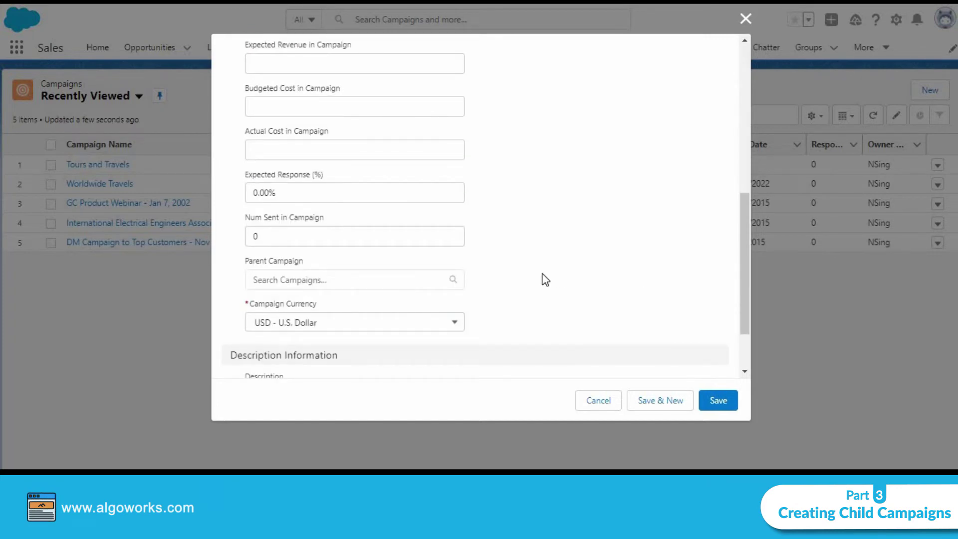
scroll(385, 238, down, 2)
scroll(391, 207, down, 2)
click(394, 209)
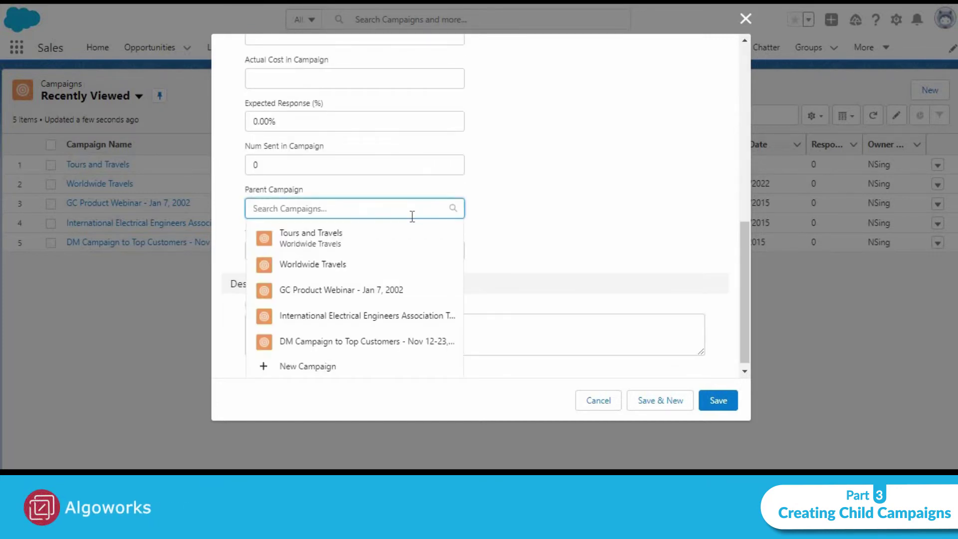
click(311, 239)
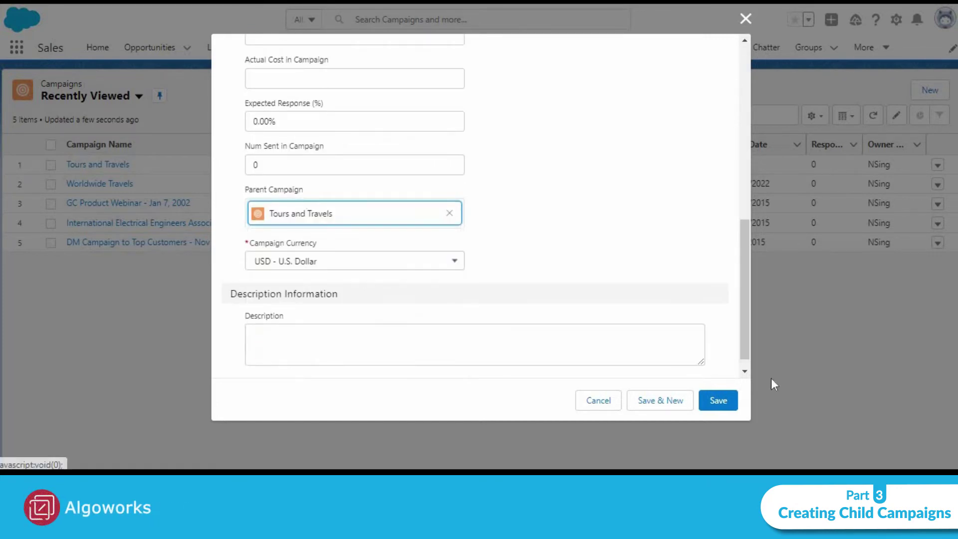
click(719, 402)
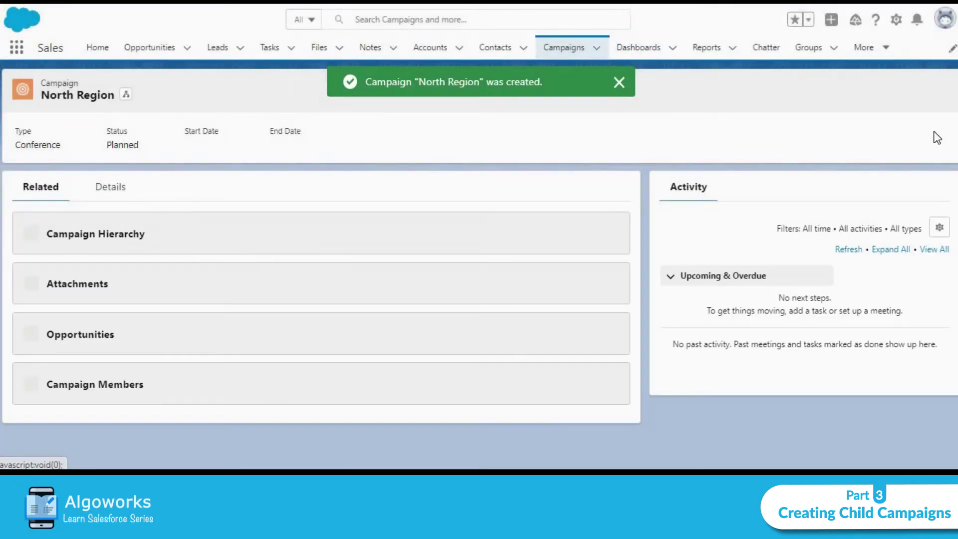
Create a Public Relations campaign South Region under parent Tours and Travels.
click(566, 47)
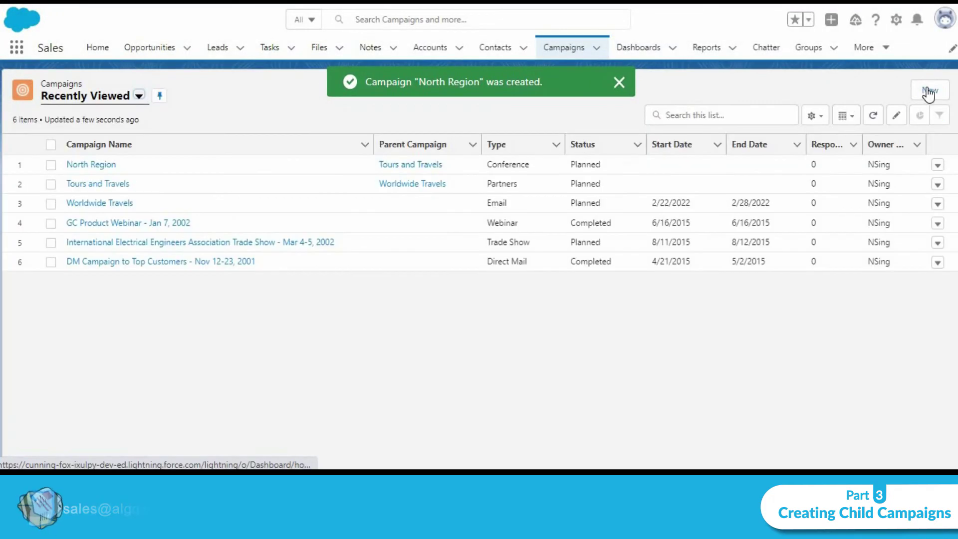
click(930, 90)
text(Soth)
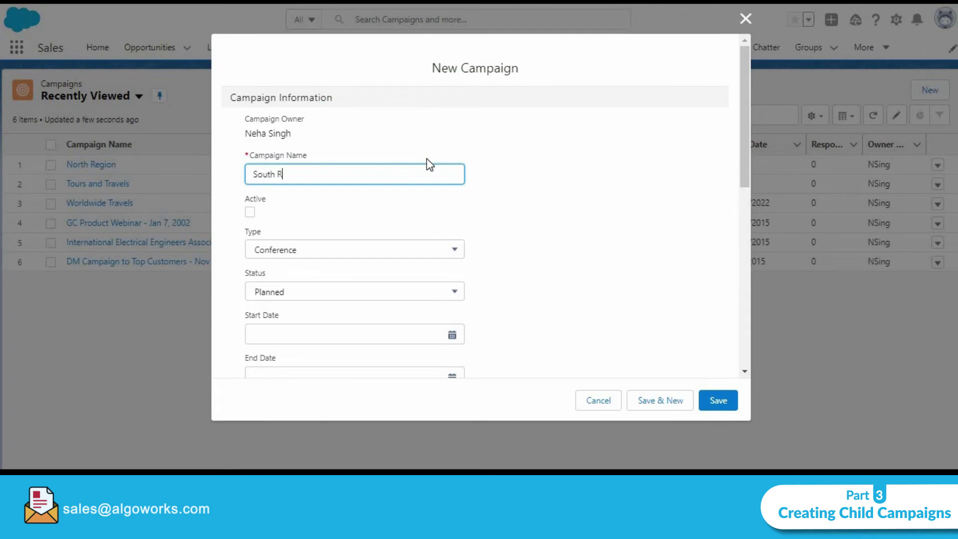
scroll(430, 164, down, 3)
click(438, 102)
click(370, 220)
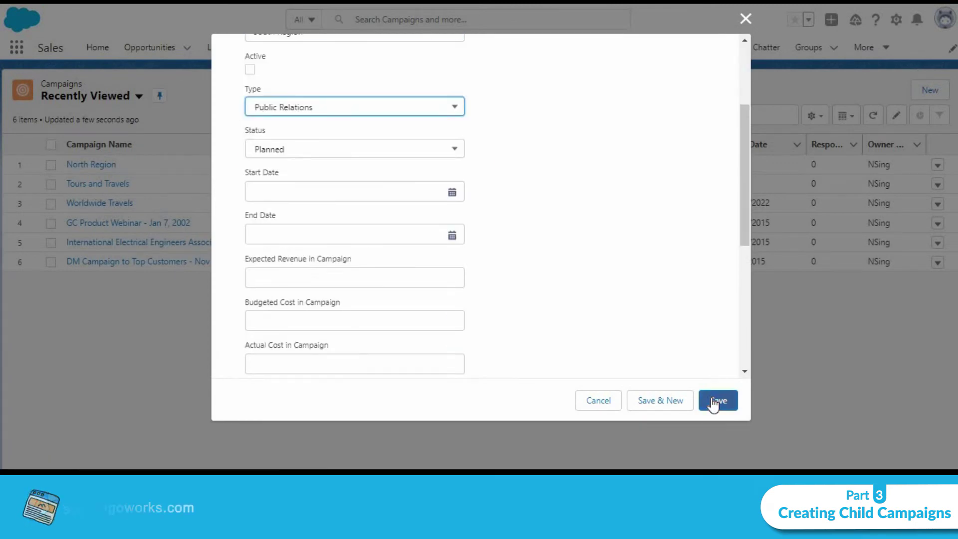
scroll(434, 340, down, 4)
click(422, 285)
click(422, 319)
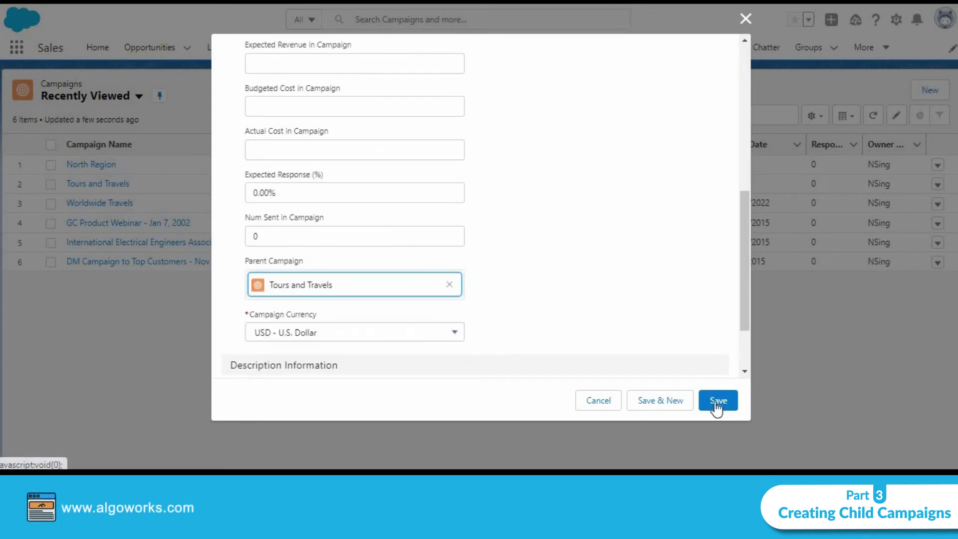
click(717, 402)
Create an East Region campaign under parent Tours and Travels.
click(567, 48)
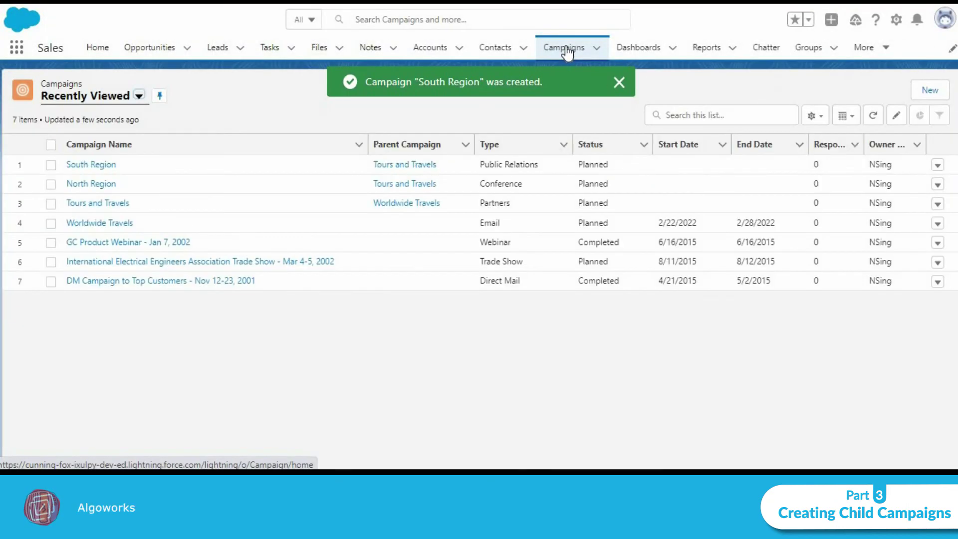
click(930, 91)
text(East Region)
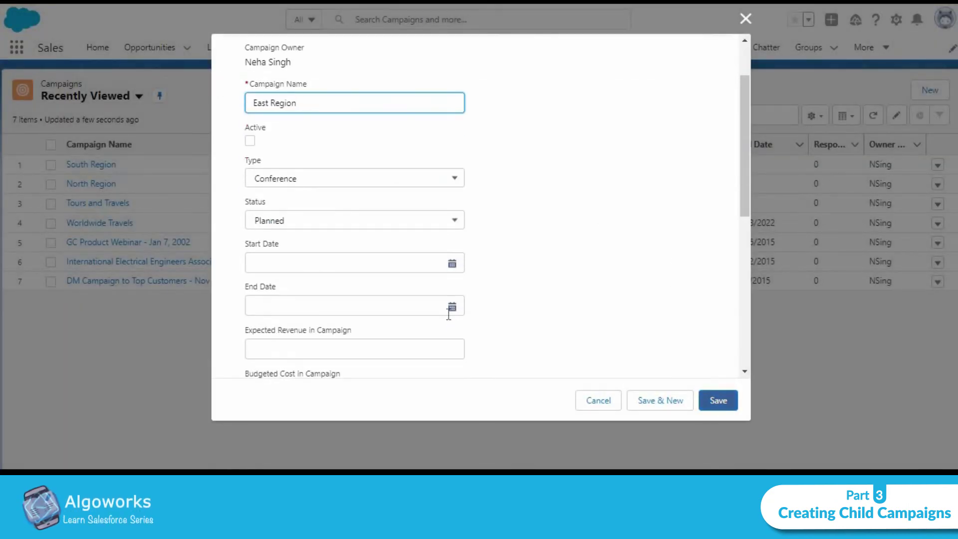
scroll(358, 315, down, 6)
click(353, 279)
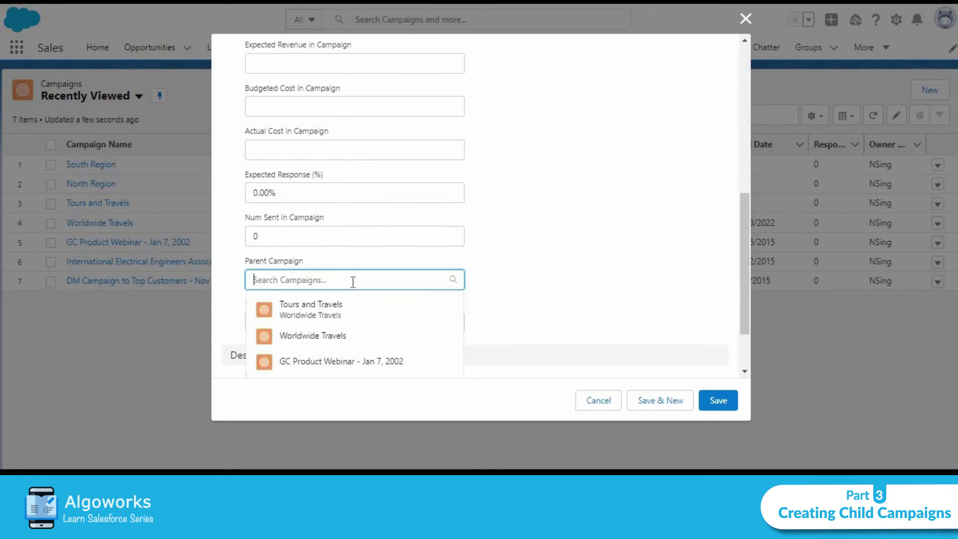
click(322, 310)
click(714, 400)
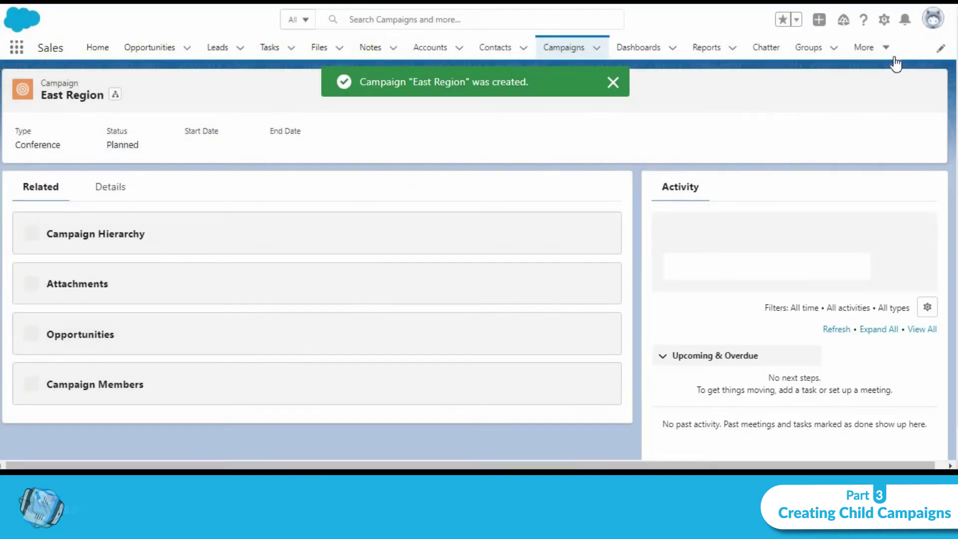
Create and save a campaign named West Region with parent campaign Tours and Travels.
click(564, 47)
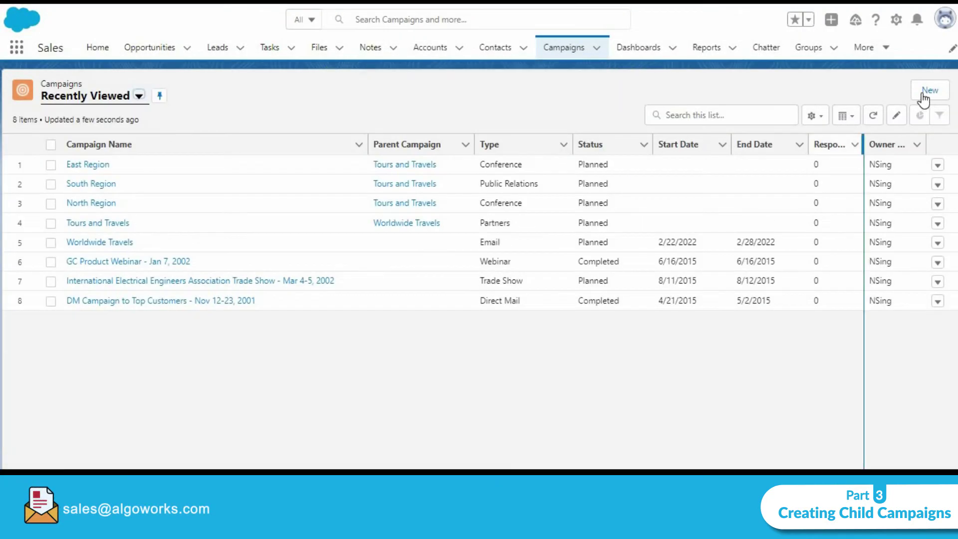
click(930, 90)
text(West Region)
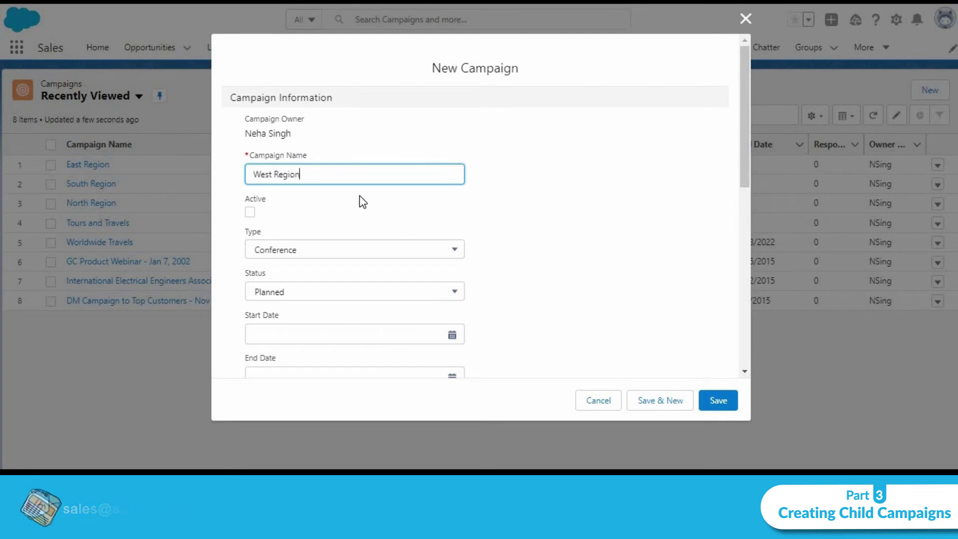
scroll(421, 219, down, 3)
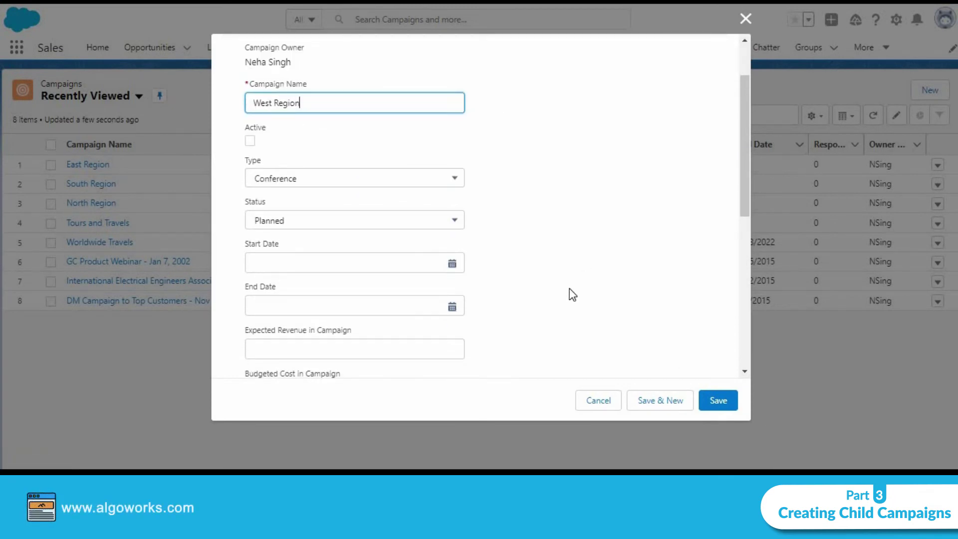
scroll(352, 298, down, 2)
scroll(352, 298, down, 2)
scroll(418, 306, down, 2)
scroll(549, 331, down, 1)
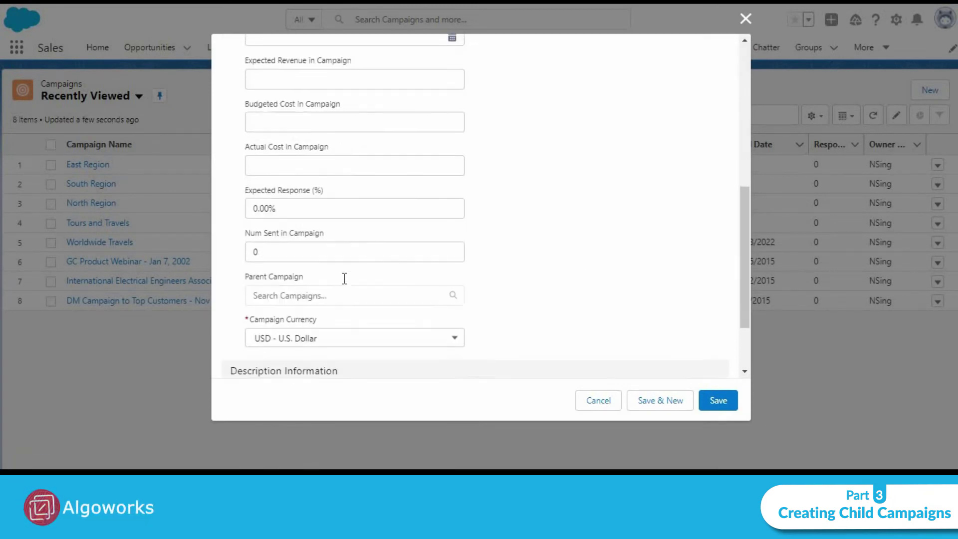
click(344, 279)
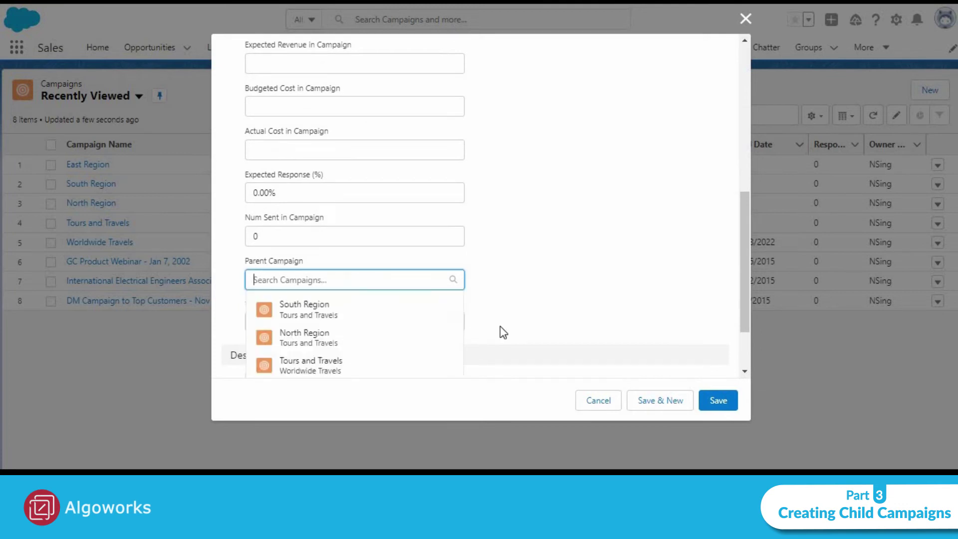
click(344, 361)
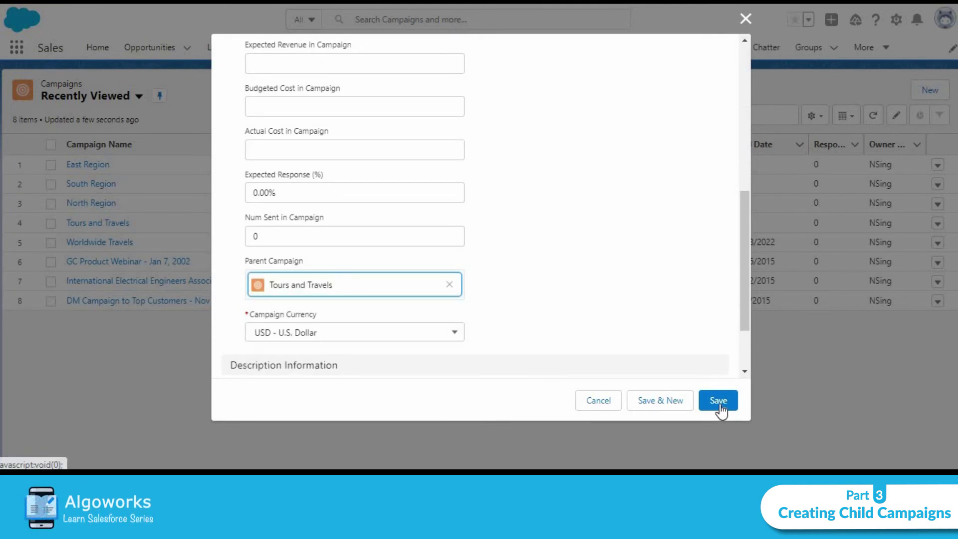
click(721, 406)
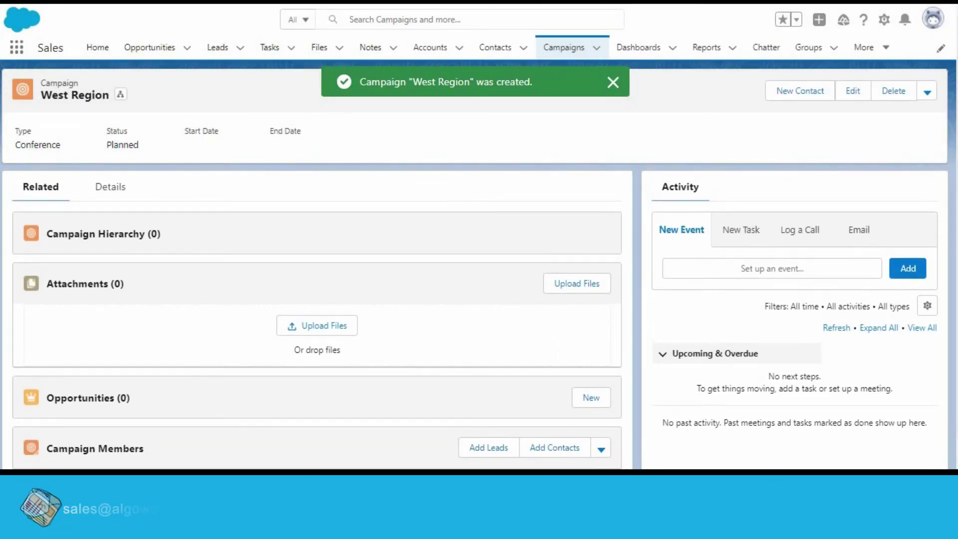
Open View Campaign Hierarchy from West Region's actions menu.
click(927, 93)
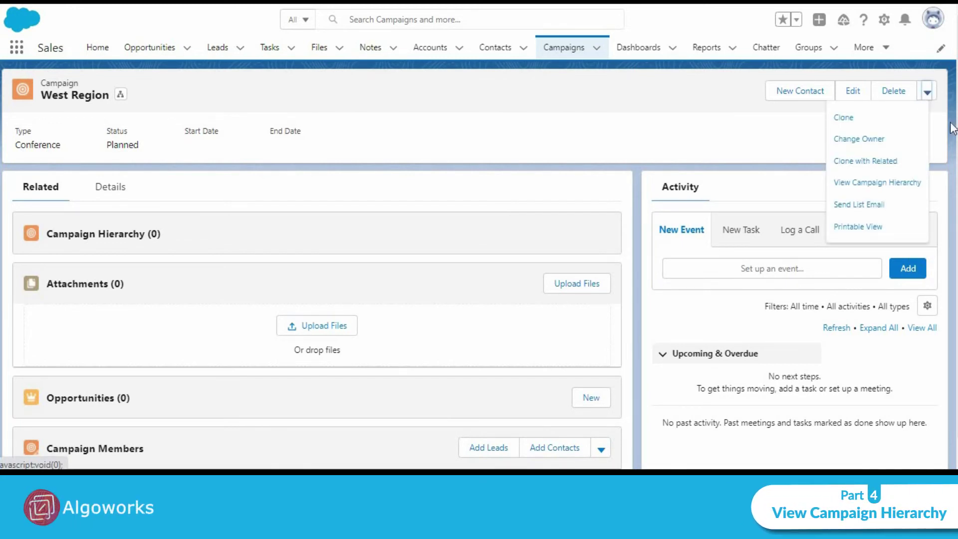
click(893, 190)
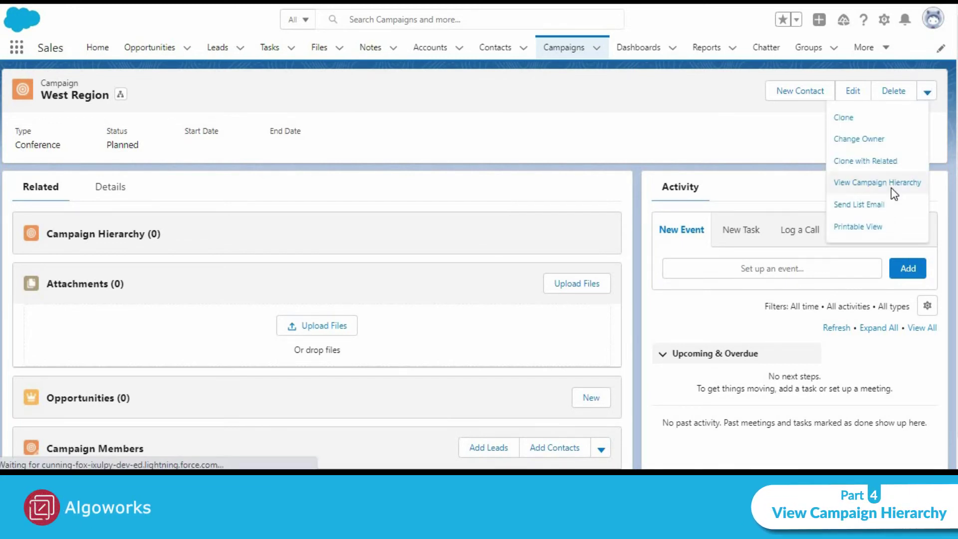